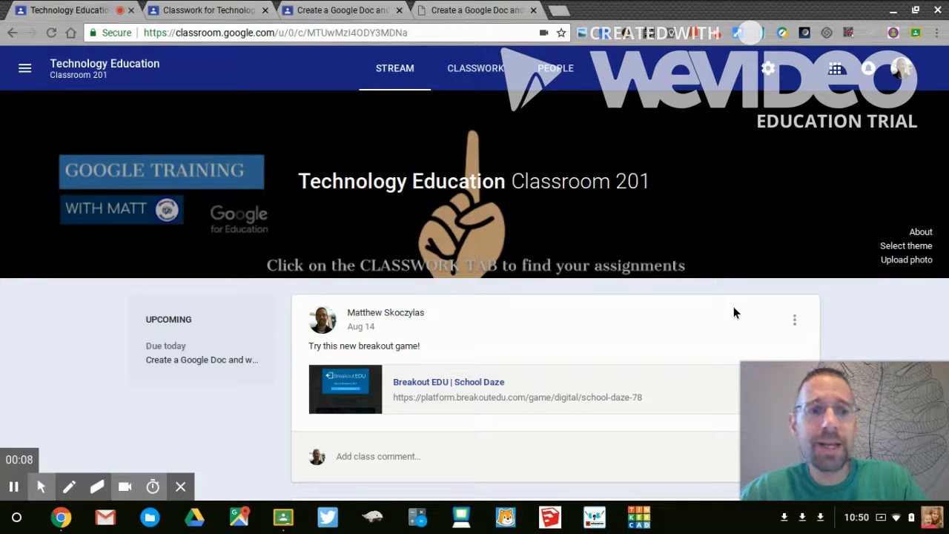
- Open the turned-in submission for the summer break assignment in the grading view and grade it 15 out of 25
click(924, 386)
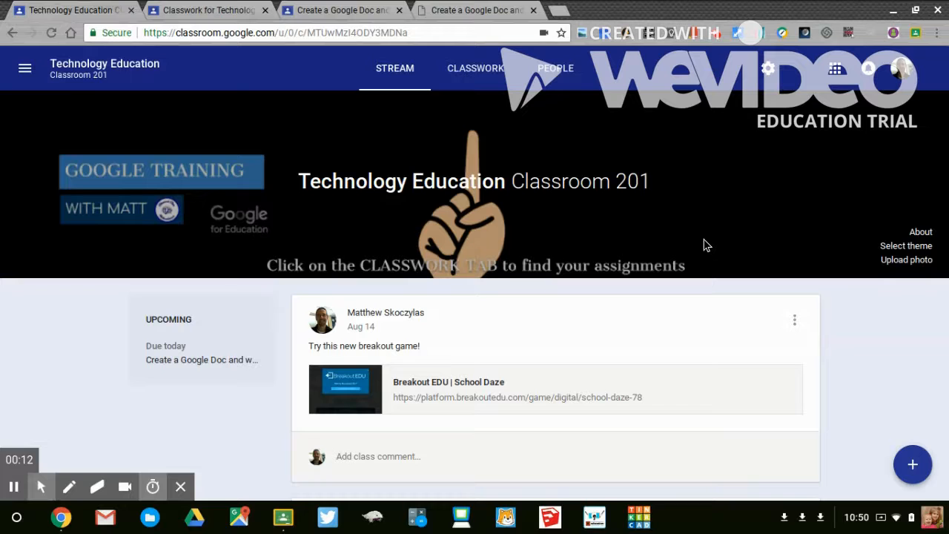
click(476, 74)
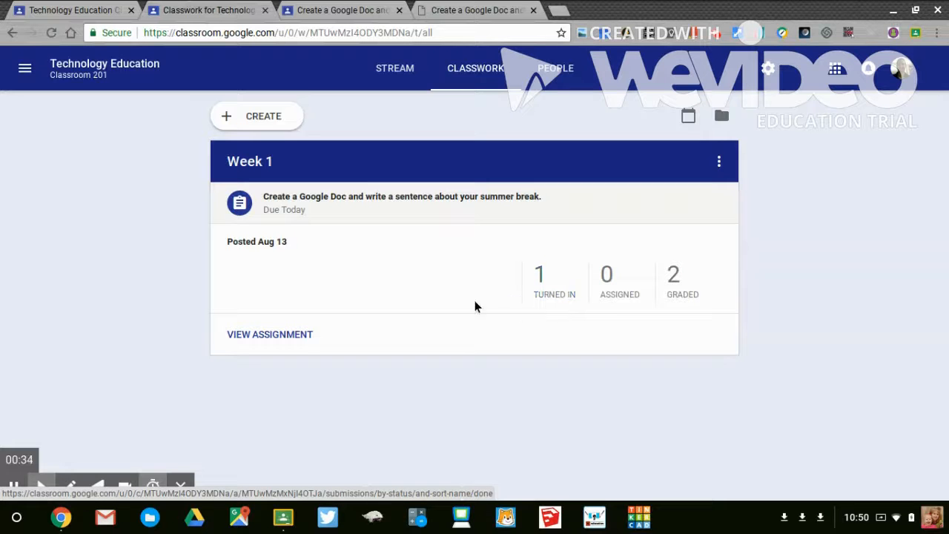
click(346, 16)
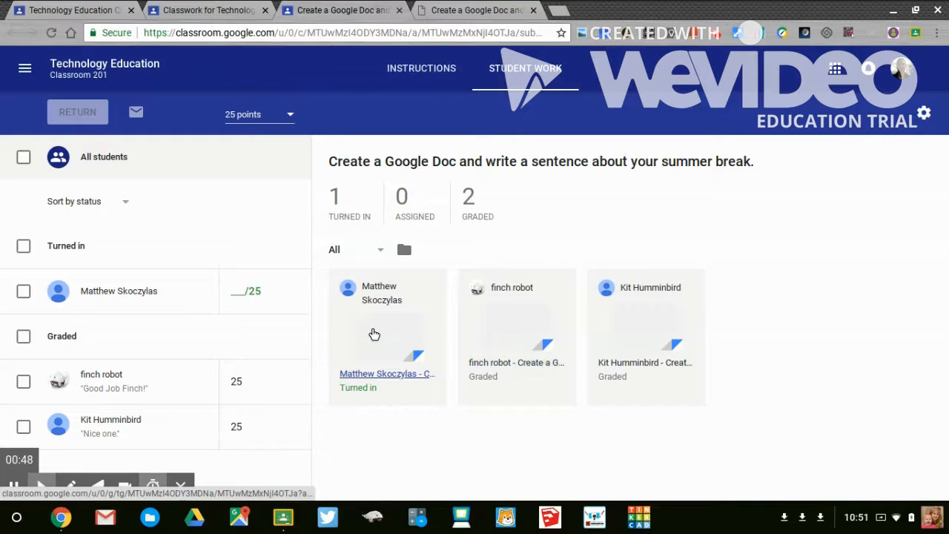
click(456, 14)
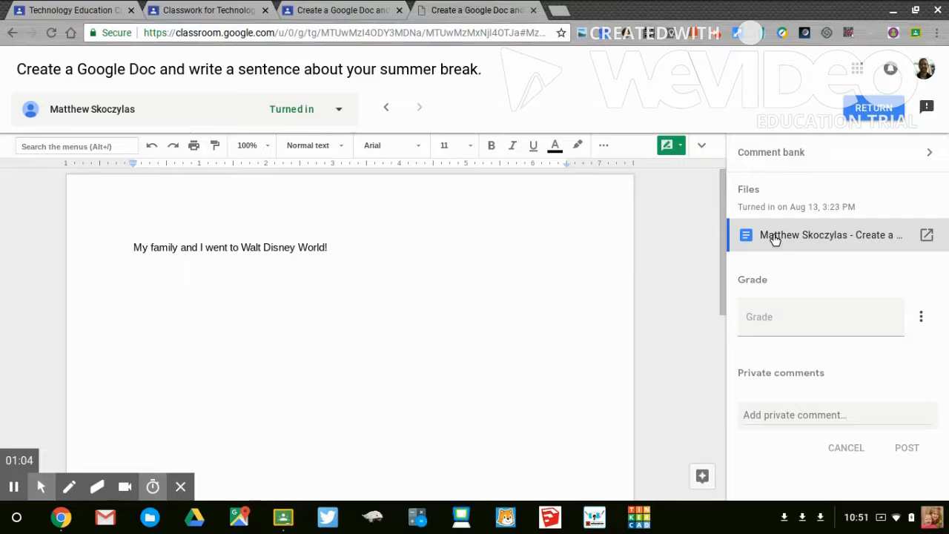
click(768, 315)
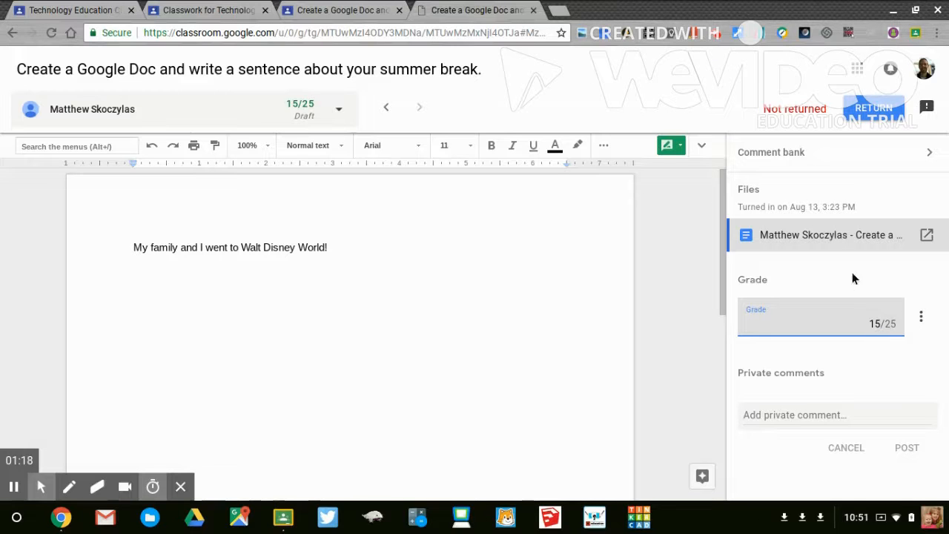
- Add the reusable comment "Please redo" to the comment bank
click(781, 156)
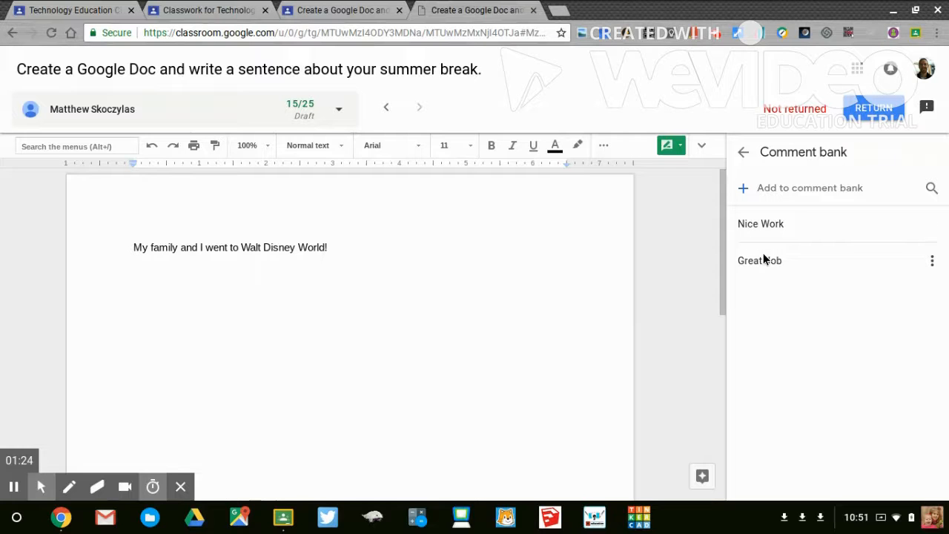
click(744, 188)
text(Please a)
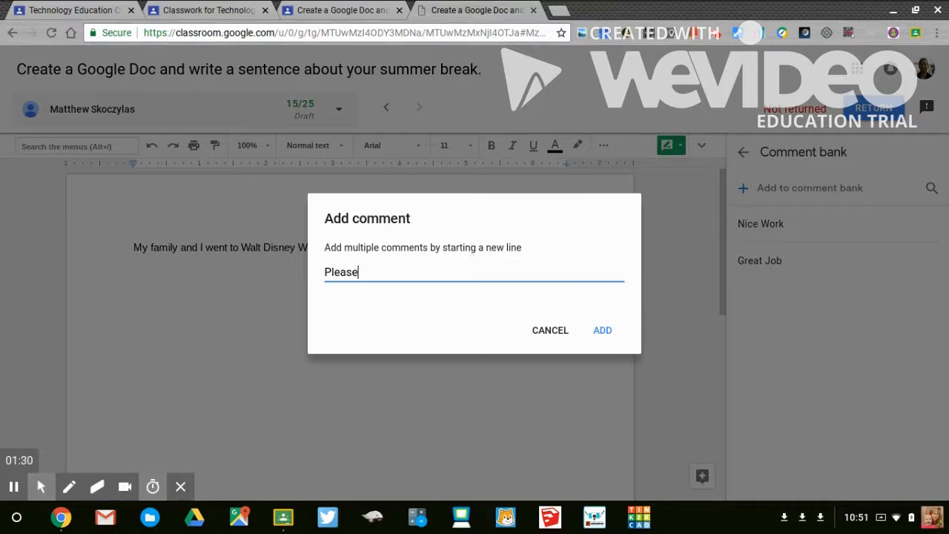
text(edo)
click(599, 331)
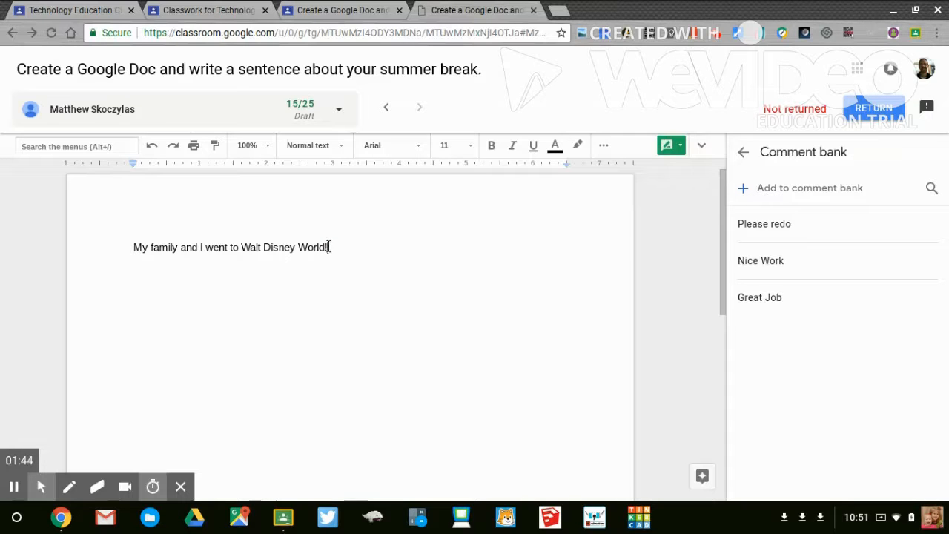
- Comment on the word "World" in the student's document with "Please redo" from the comment bank
double_click(317, 247)
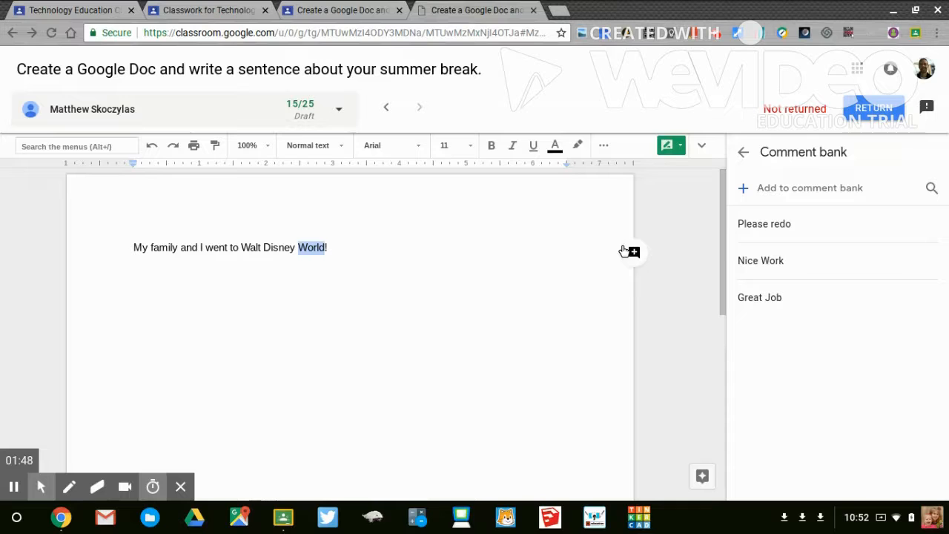
click(634, 252)
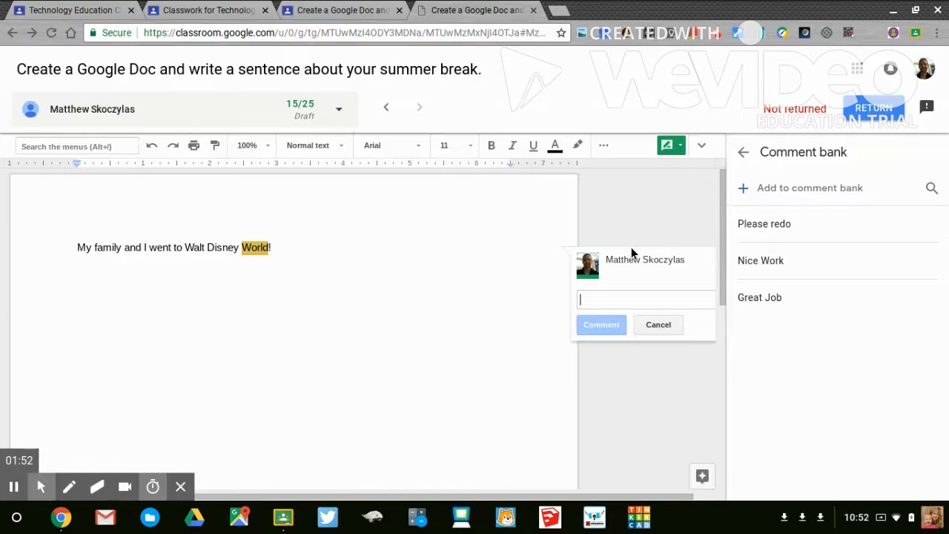
text(#)
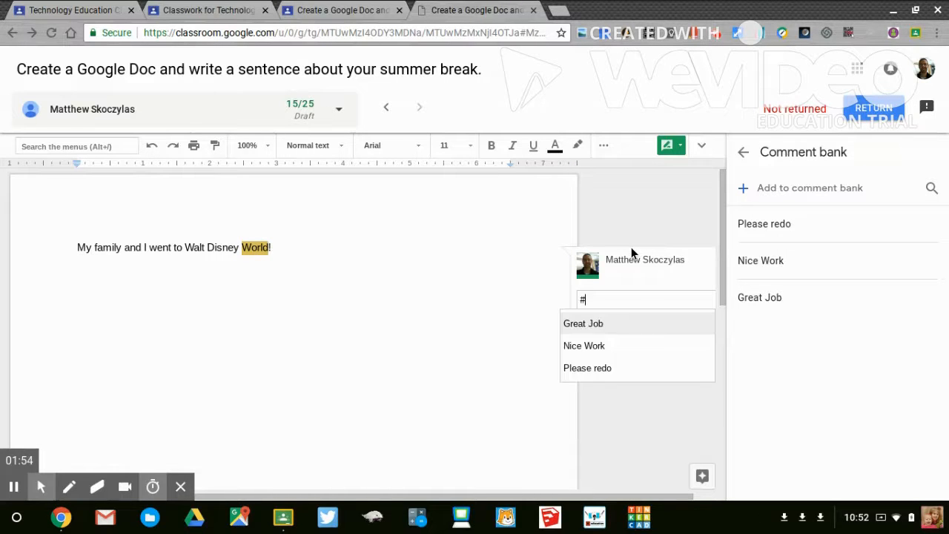
click(585, 368)
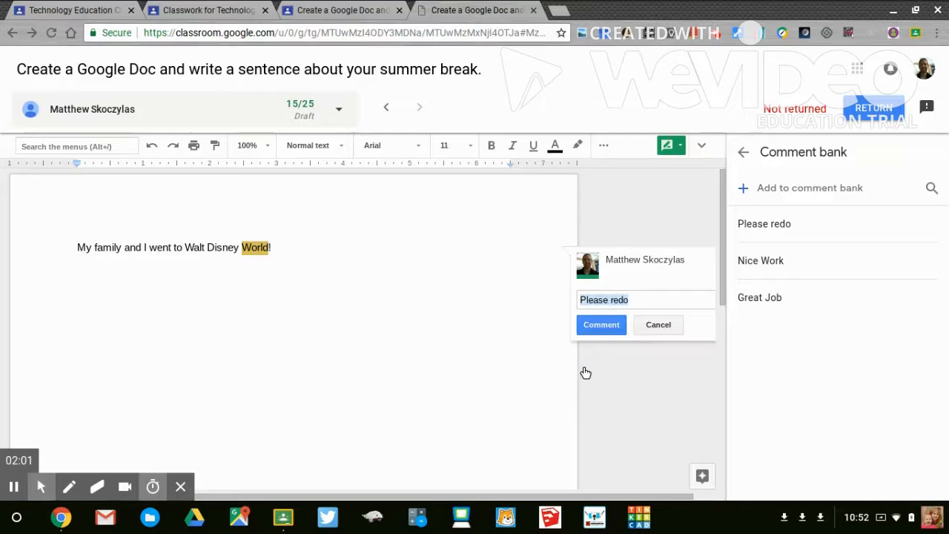
click(601, 324)
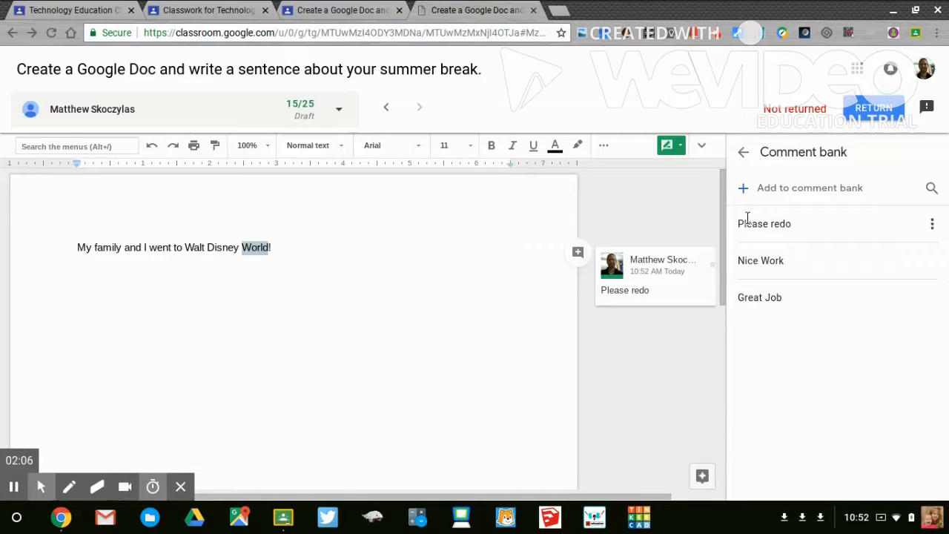
- Leave the comment bank and post the private comment "Nice job, but please add more." on the submission
click(742, 152)
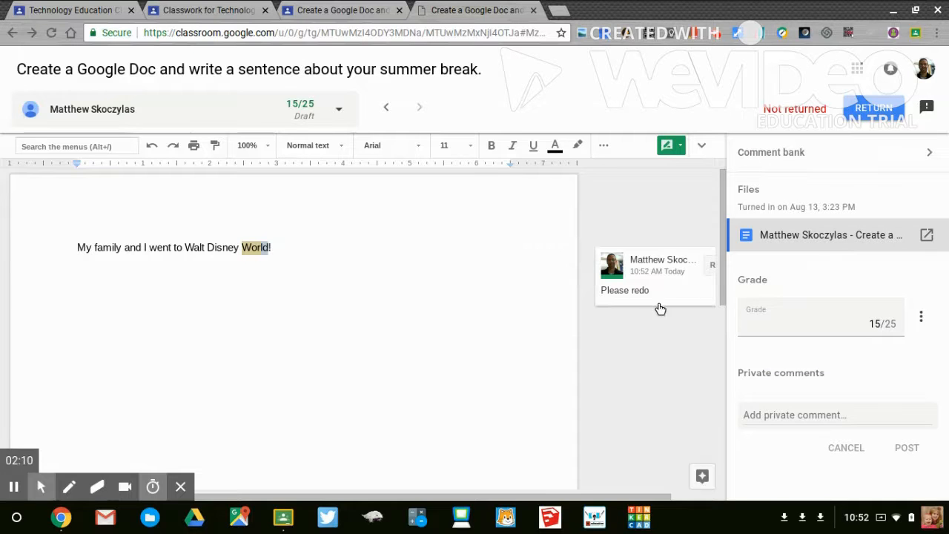
click(764, 413)
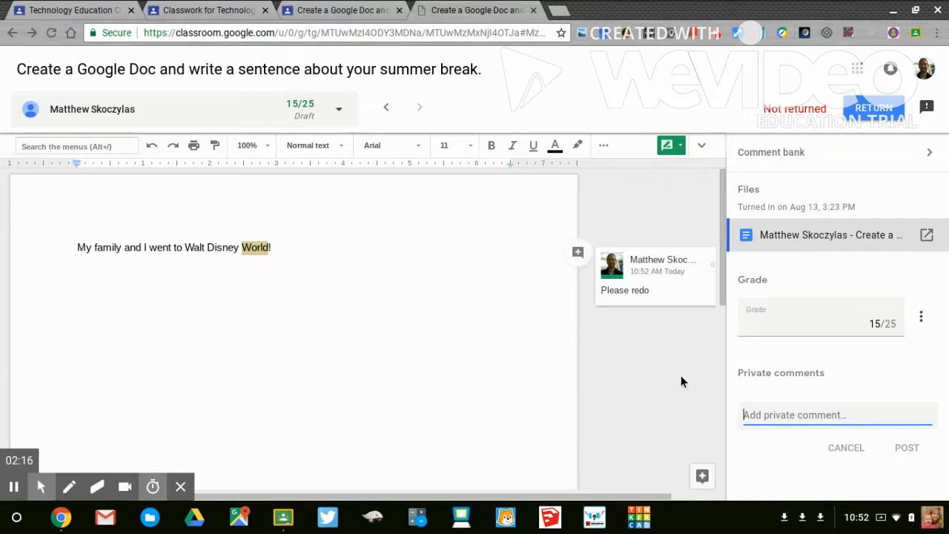
text(Nice )
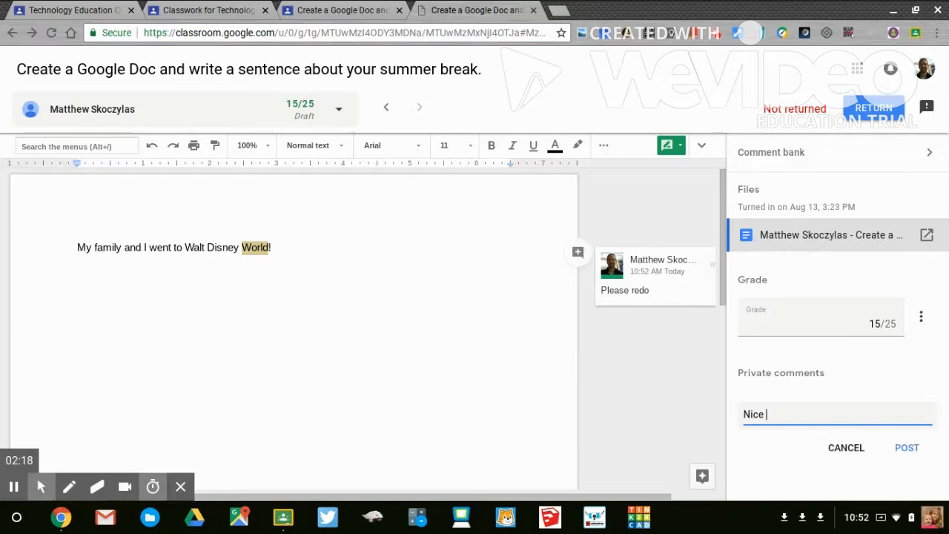
text(job, but ple)
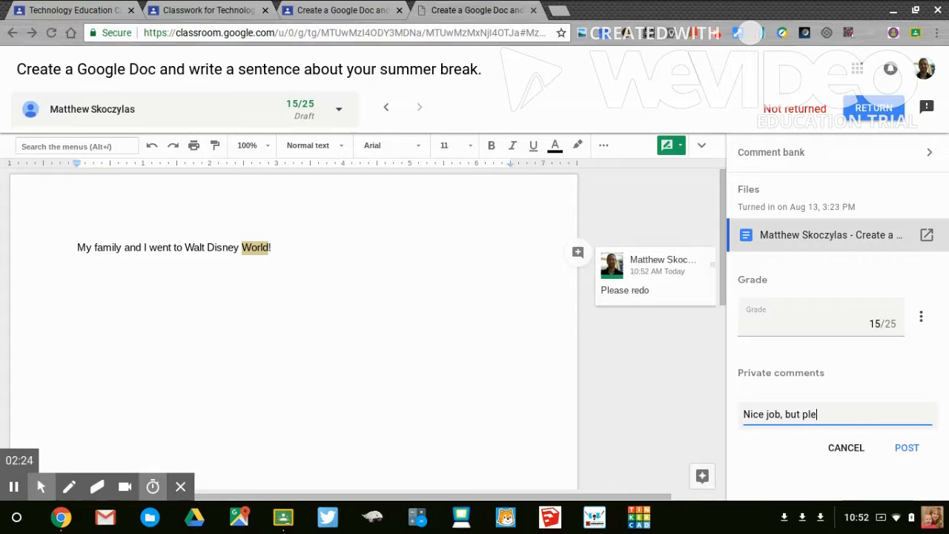
text(ase add more.)
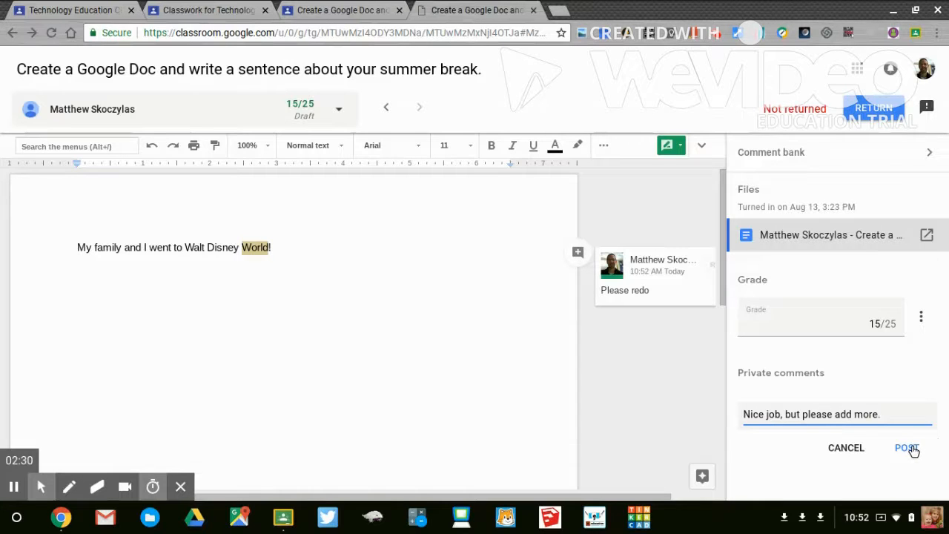
click(913, 450)
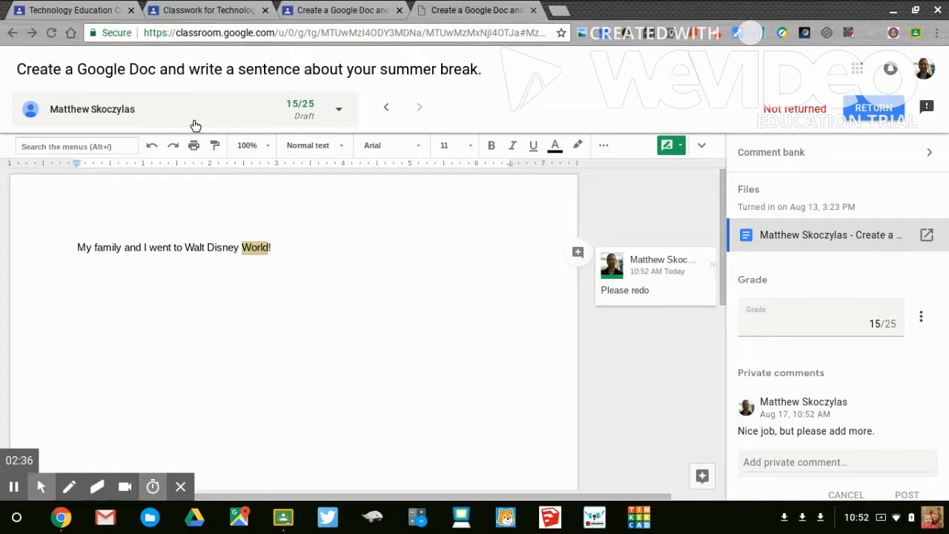
- View the list of students, step to the previous student's submission and go back to the one being graded
click(338, 113)
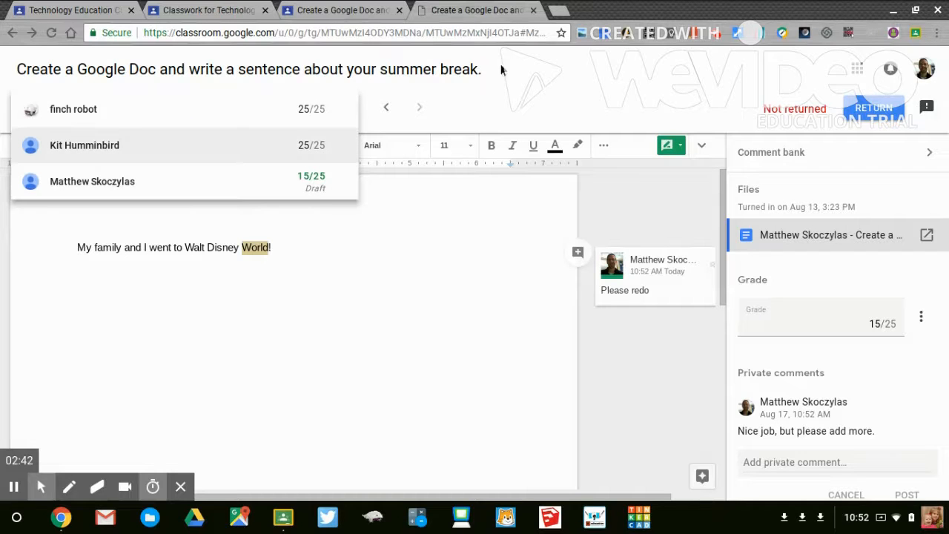
click(446, 247)
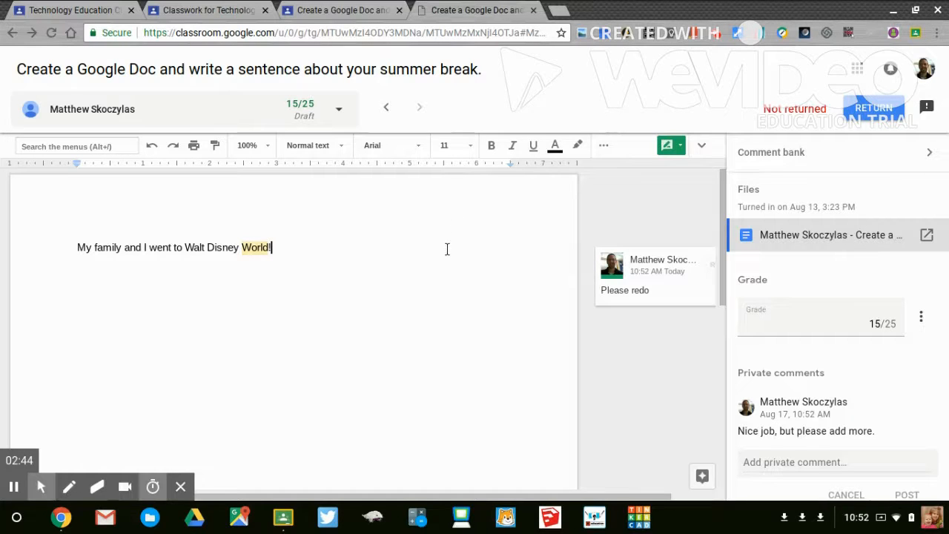
click(386, 110)
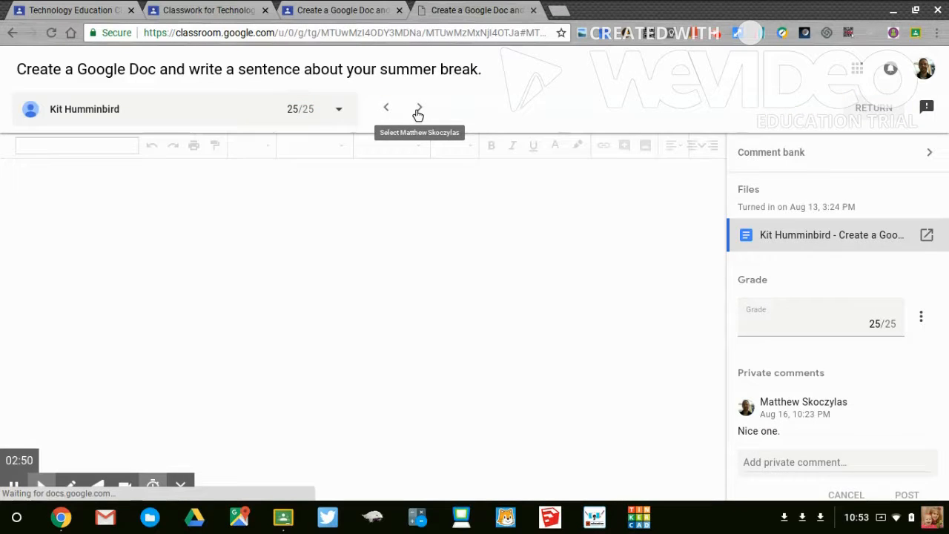
click(418, 111)
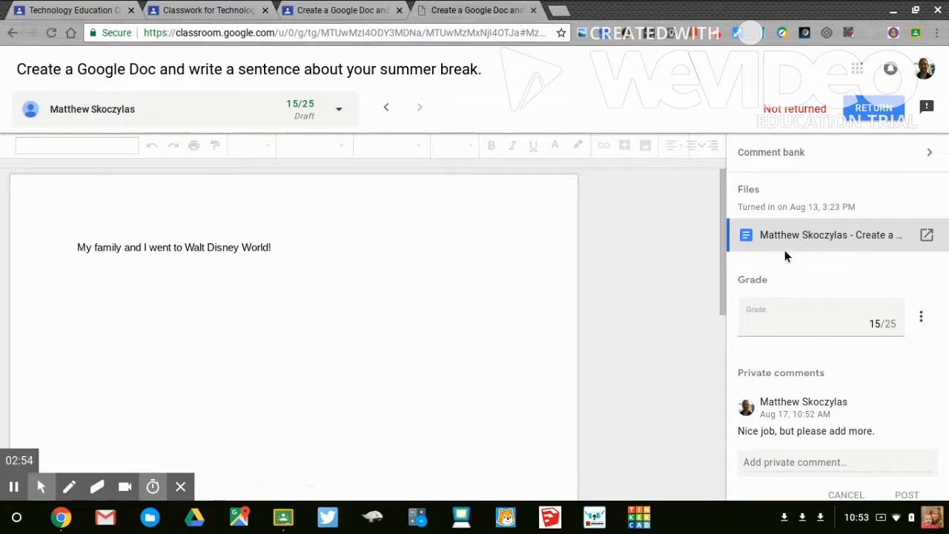
- Return the graded work to the student and confirm it
click(874, 110)
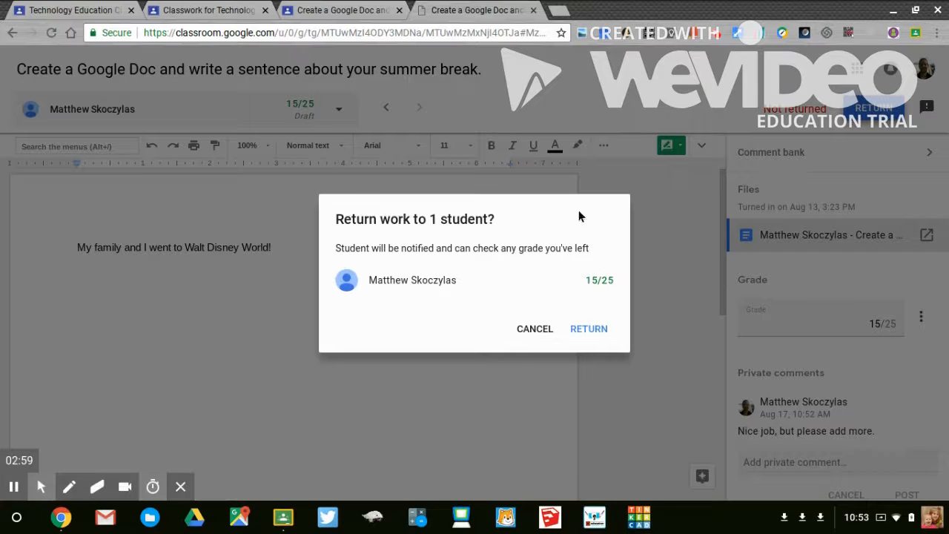
click(582, 331)
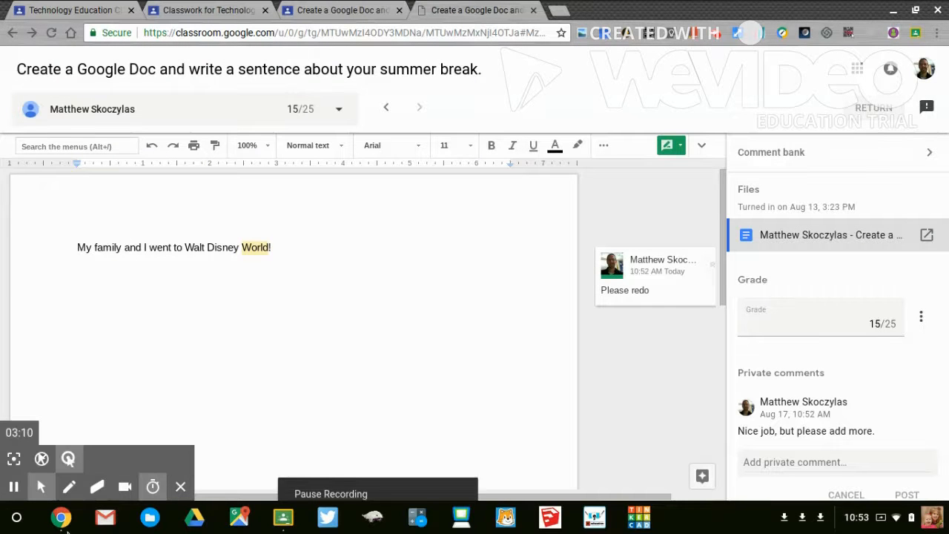
- Switch to the student's browser window, refresh the assignment page, and view the returned document before going back to the assignment
click(63, 523)
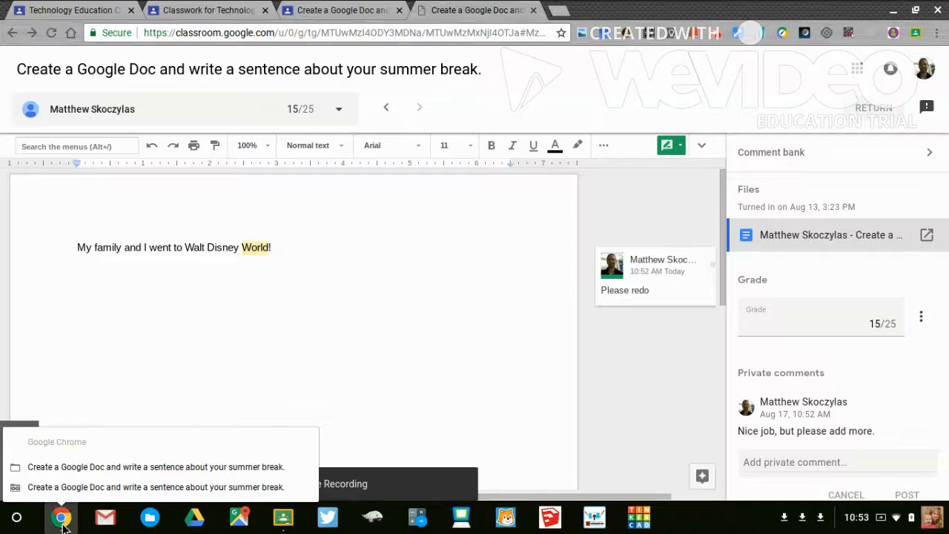
click(67, 486)
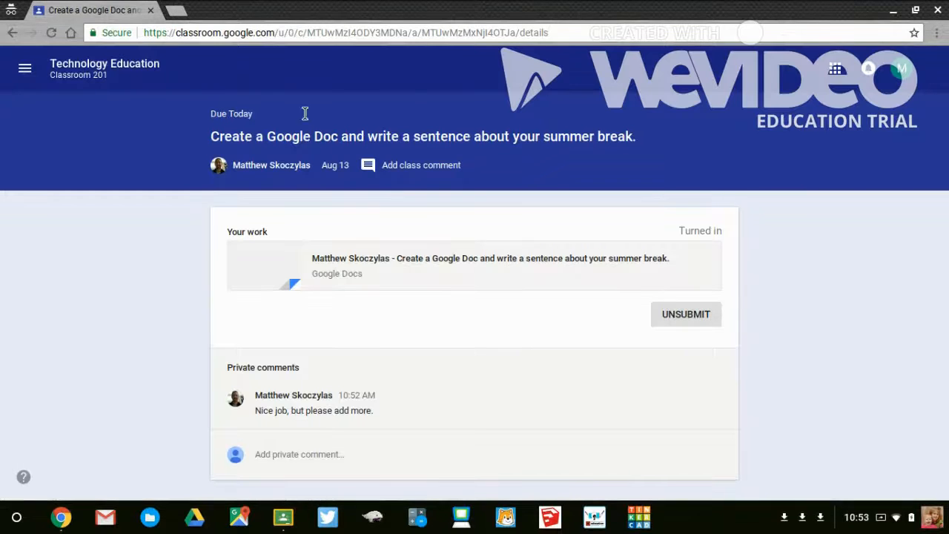
click(52, 33)
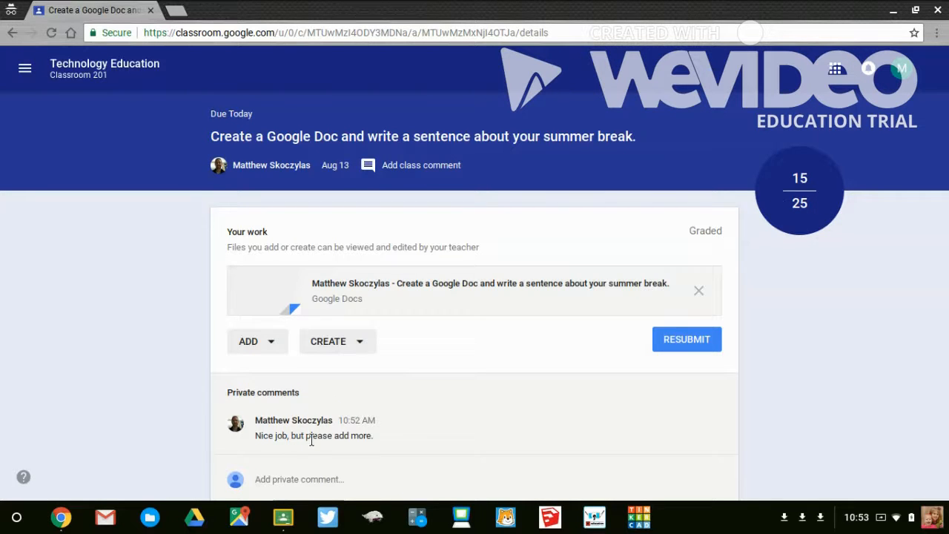
click(419, 288)
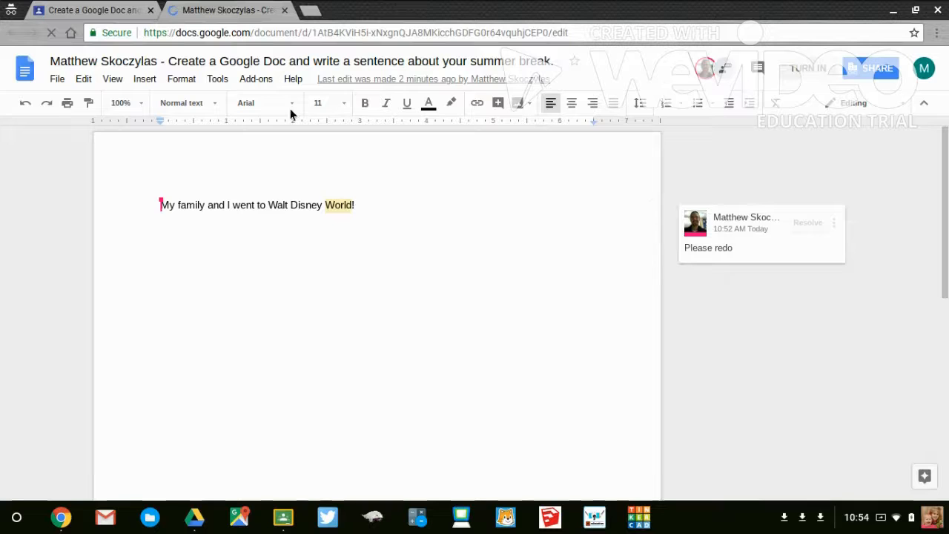
click(94, 10)
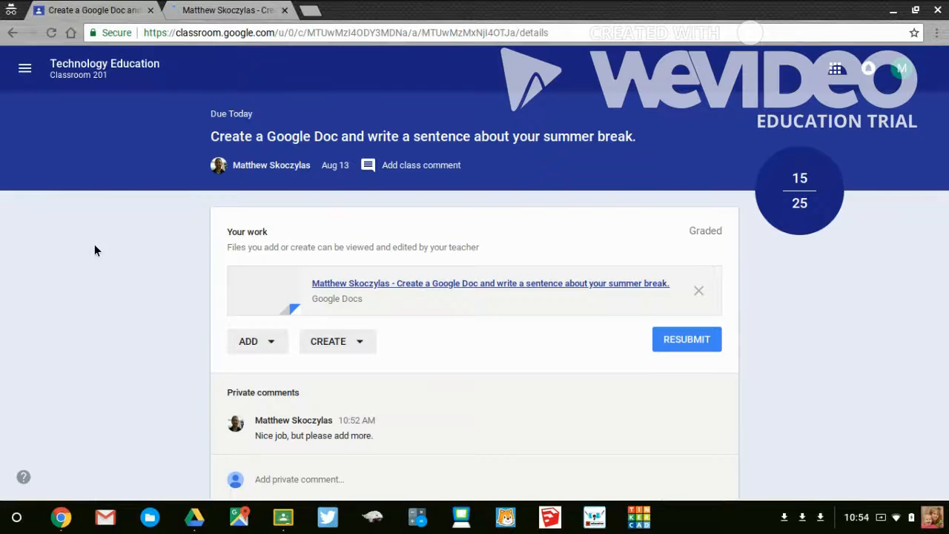
- Switch back to the teacher's browser window and view the student work overview for the summer break assignment
click(60, 519)
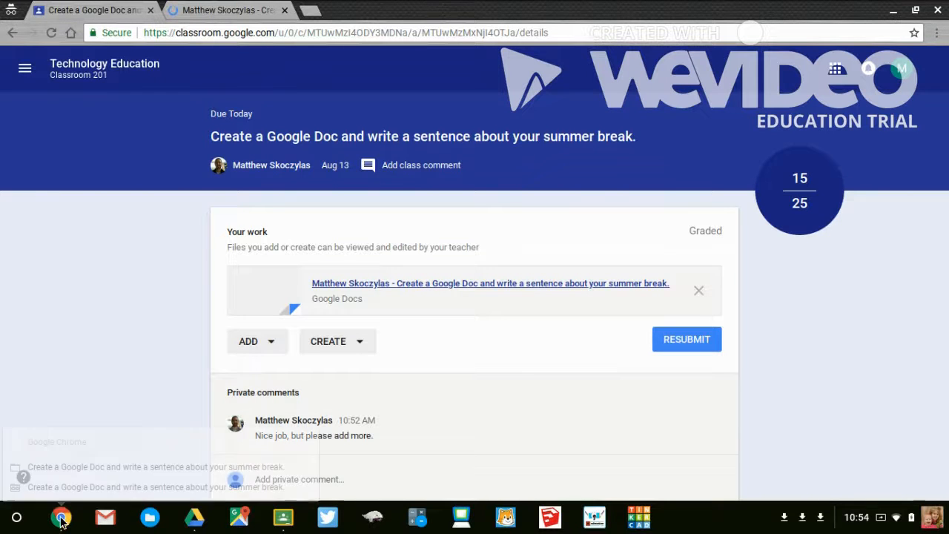
click(75, 466)
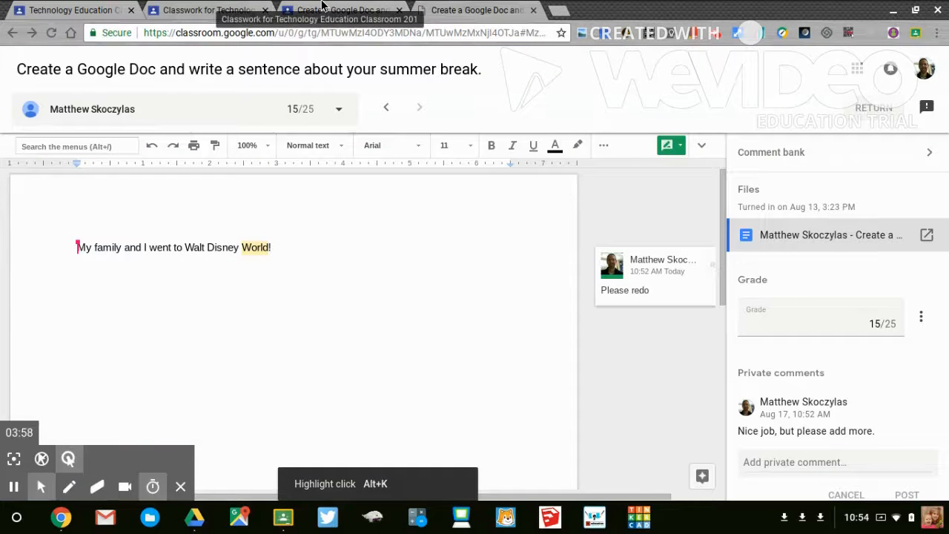
click(325, 7)
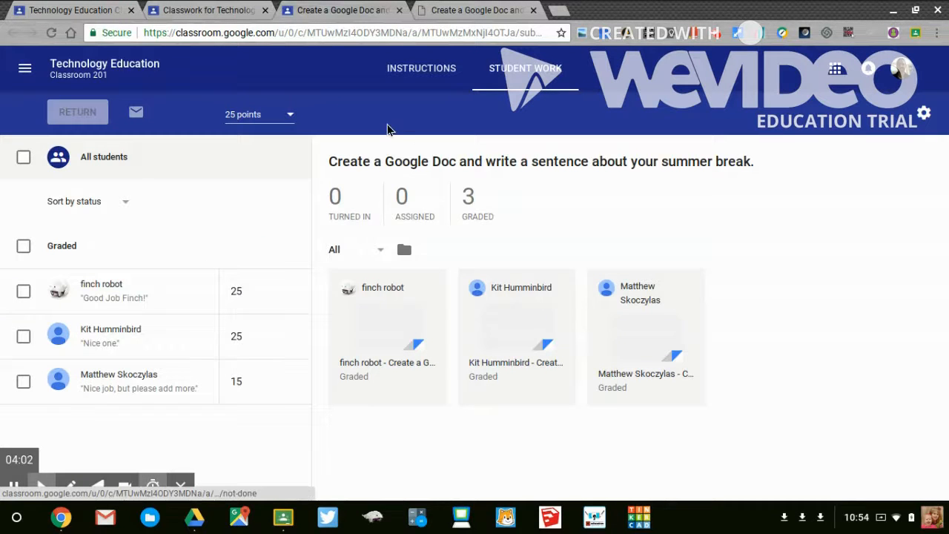
- Go back to the submission in the grading view and show the list of students with their grades
click(463, 12)
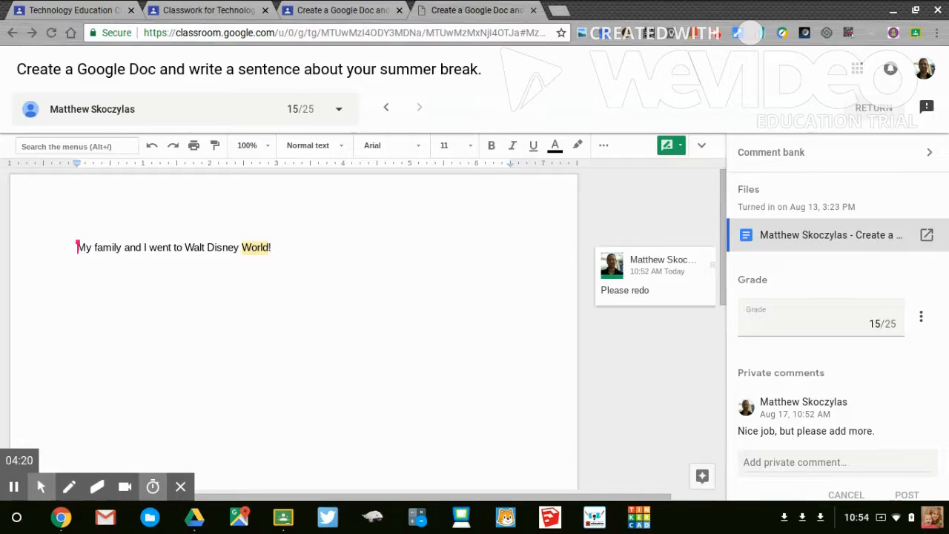
click(335, 112)
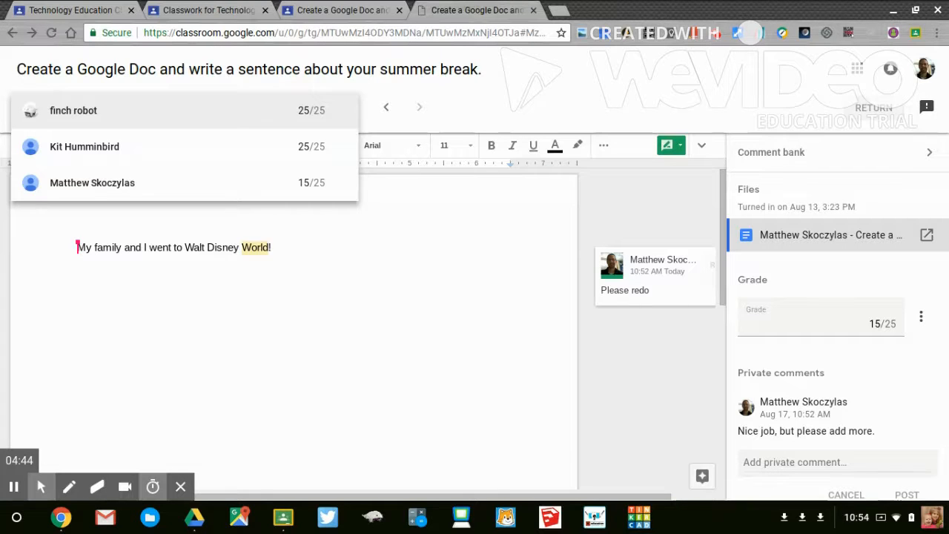
mouse_move(36, 475)
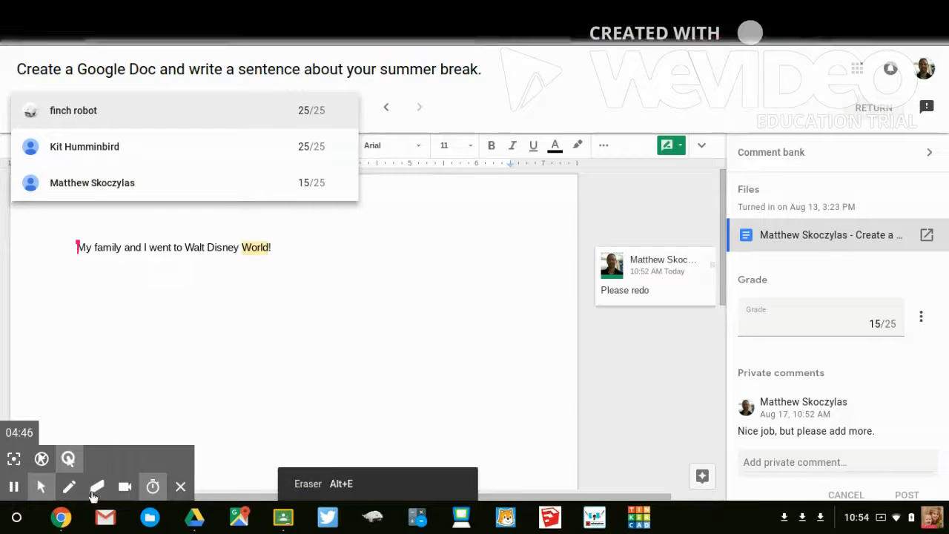